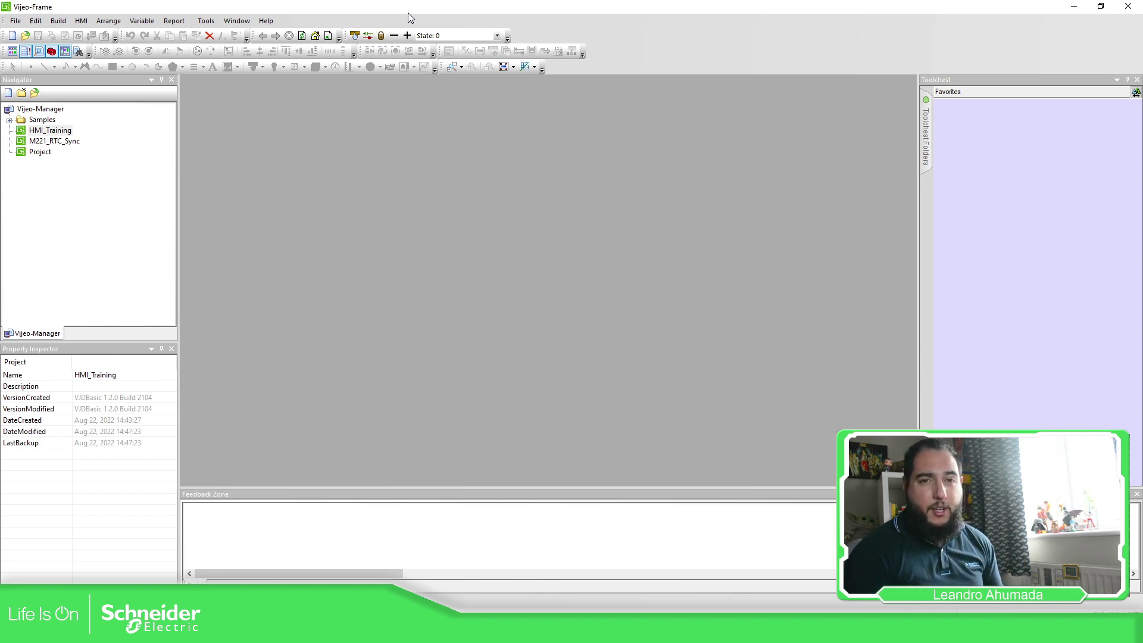
Open the HMI_Training project, viewing the password hint, then enter the password and confirm.
double_click(62, 130)
drag(559, 288, 539, 234)
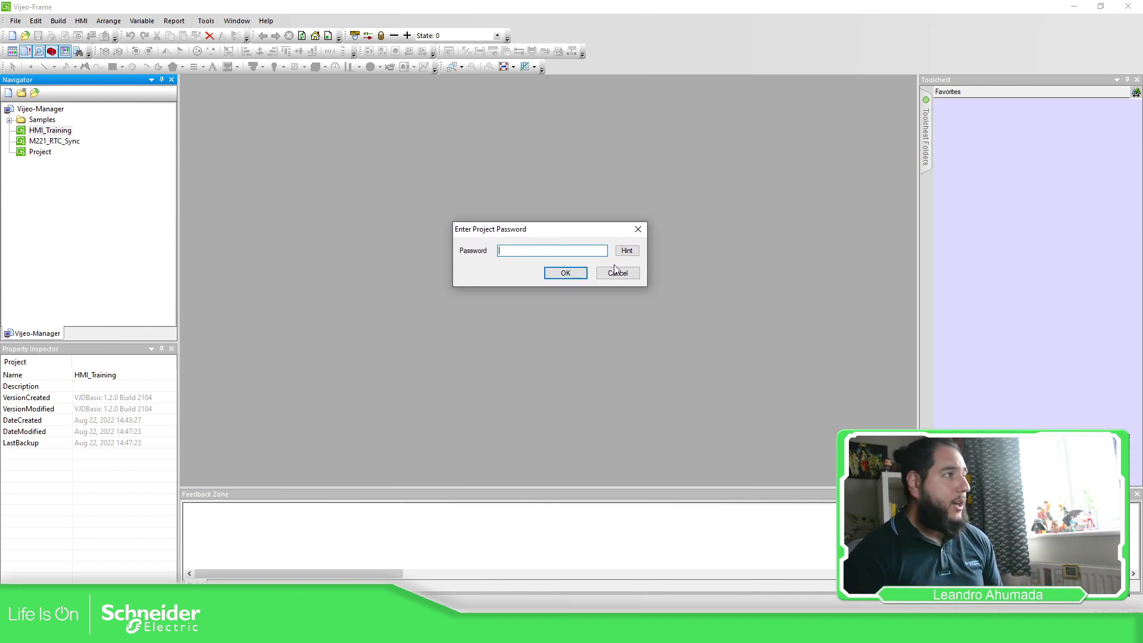
click(627, 251)
drag(543, 229, 589, 323)
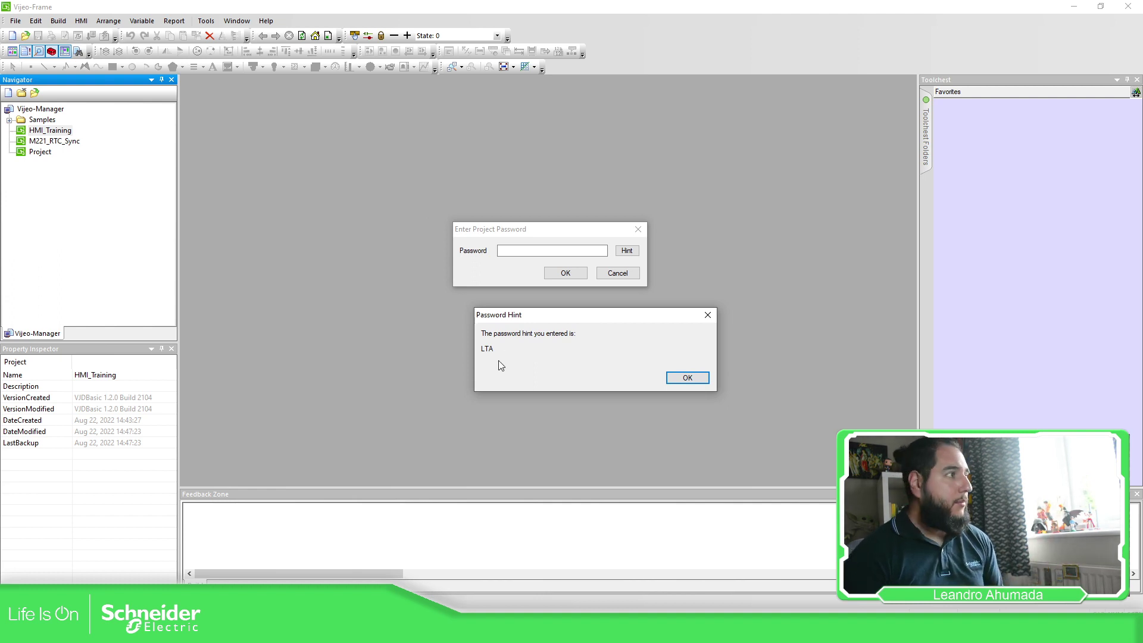
click(688, 378)
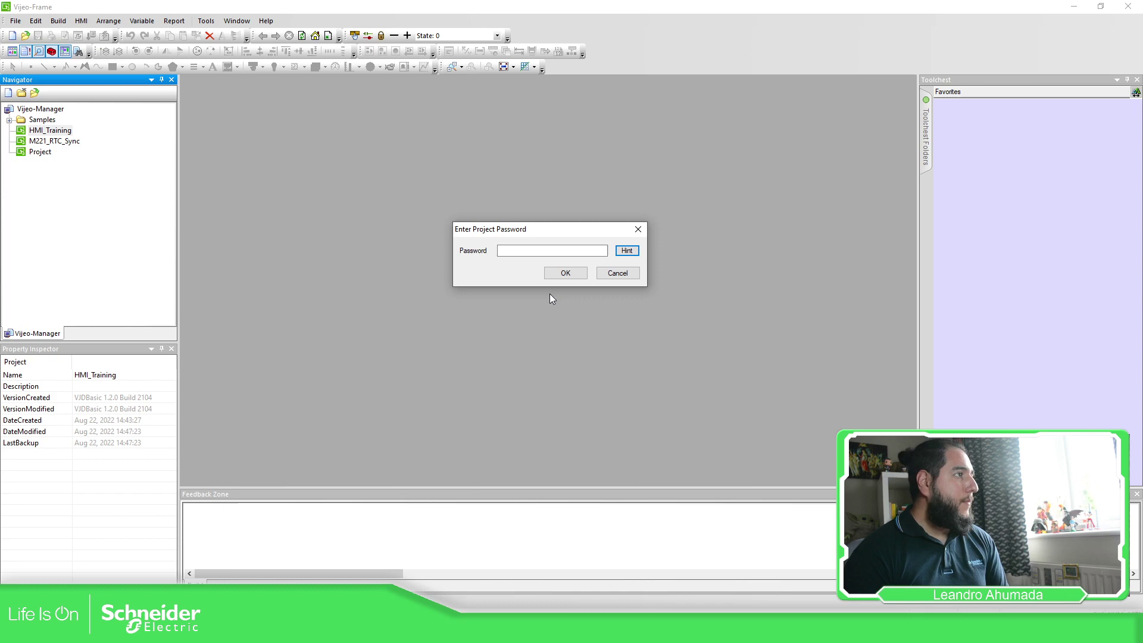
click(549, 250)
text(L)
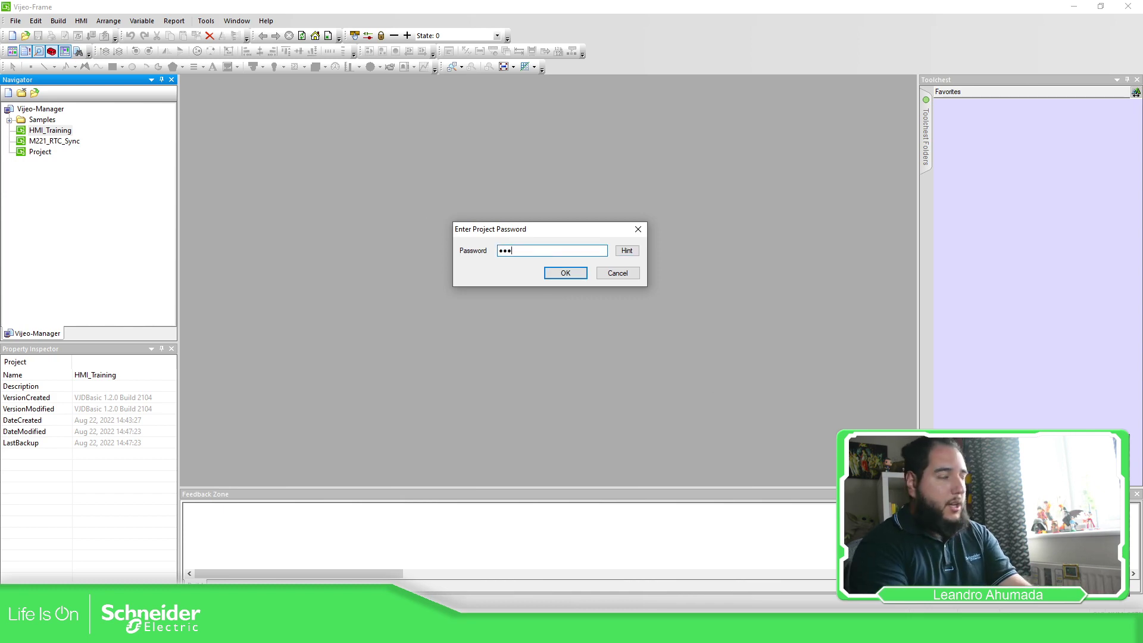
click(566, 273)
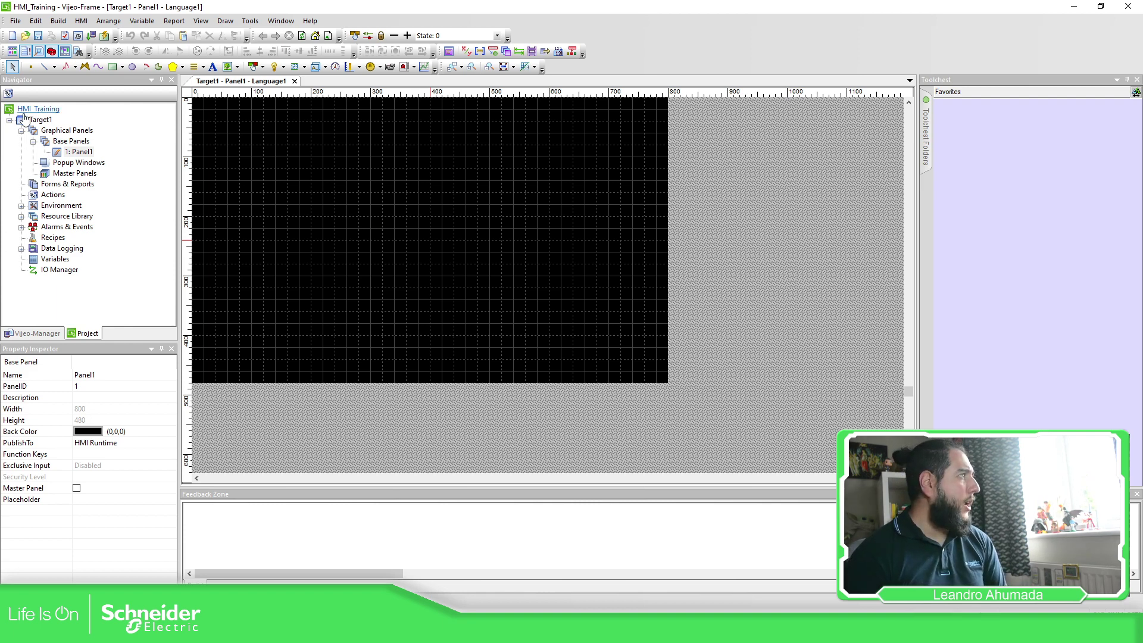
In Target1's settings, choose type HMIET Series and model HMIET6400x (800x480), then confirm.
double_click(41, 120)
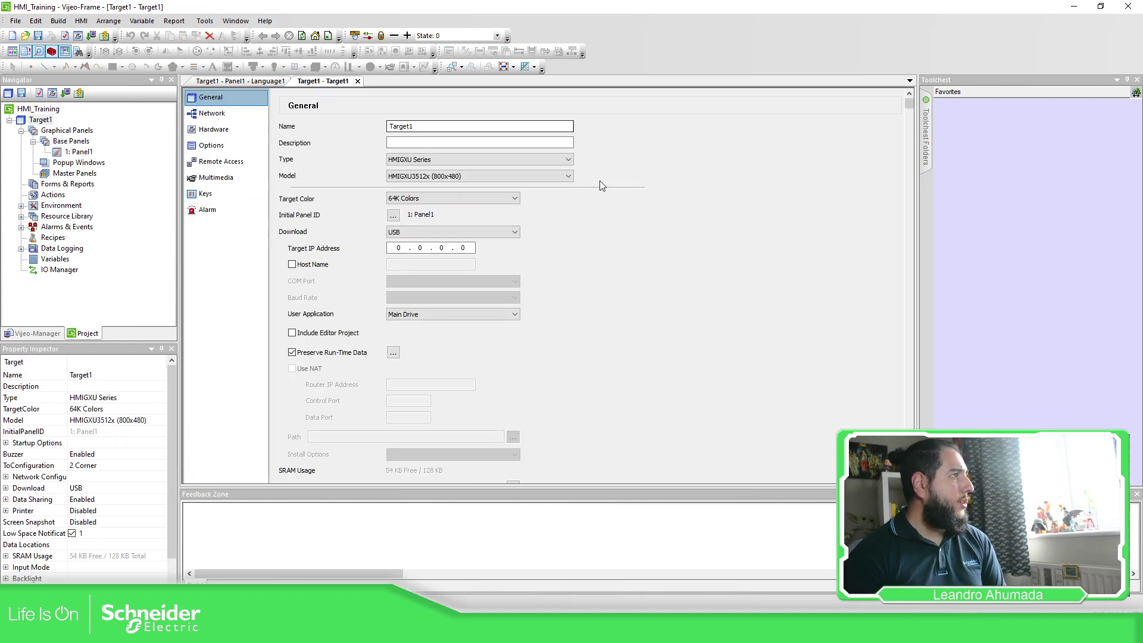
click(466, 160)
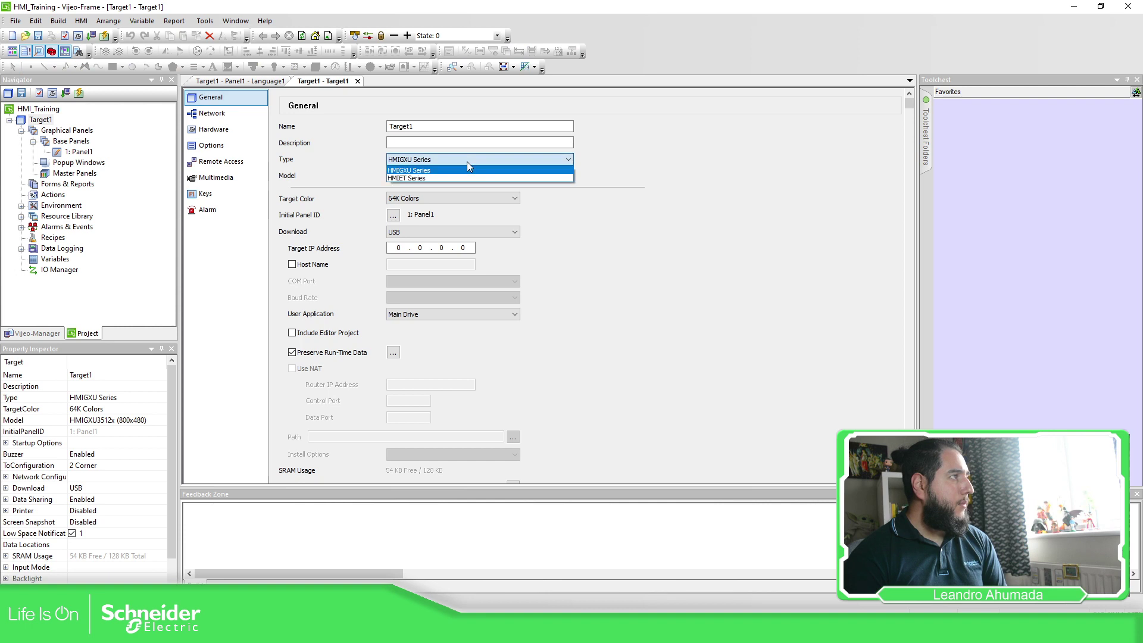
click(438, 178)
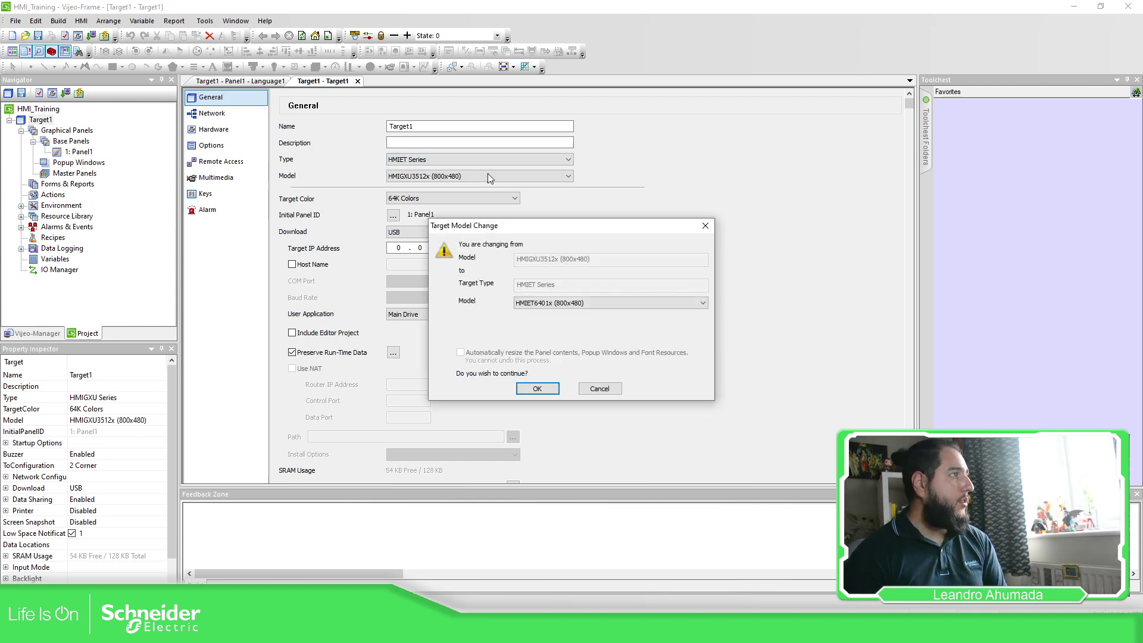
click(564, 305)
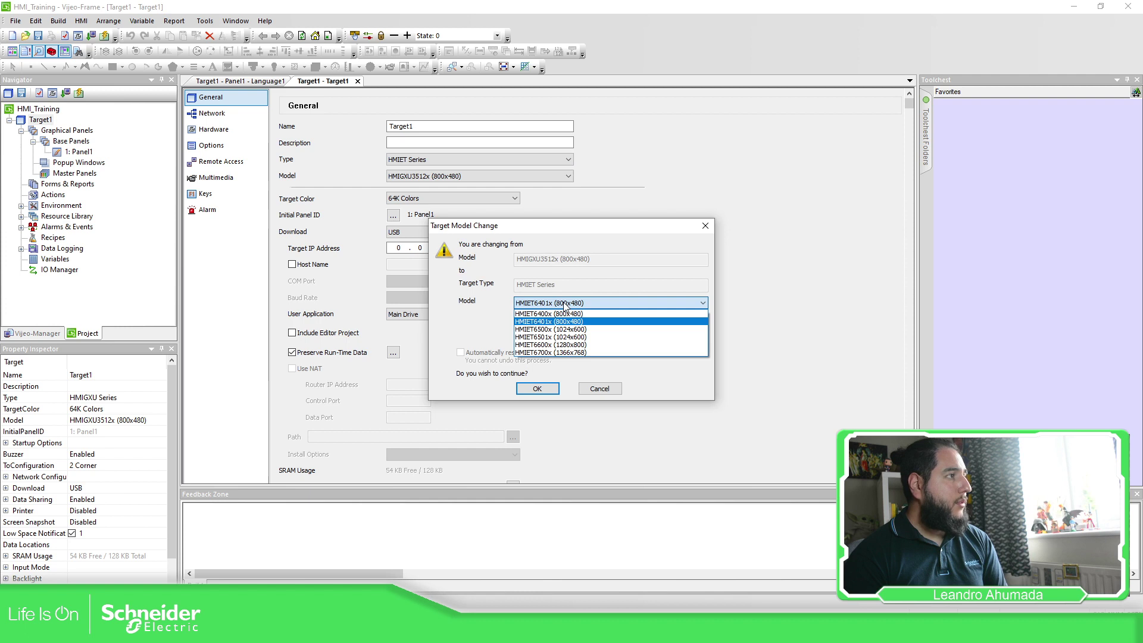
click(512, 226)
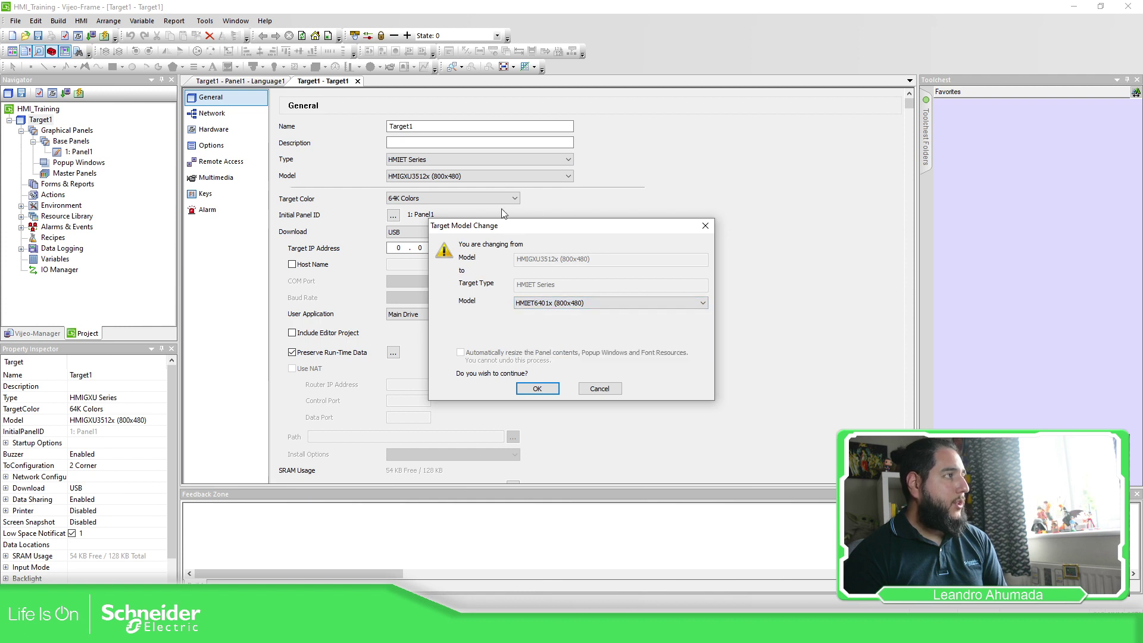
click(585, 303)
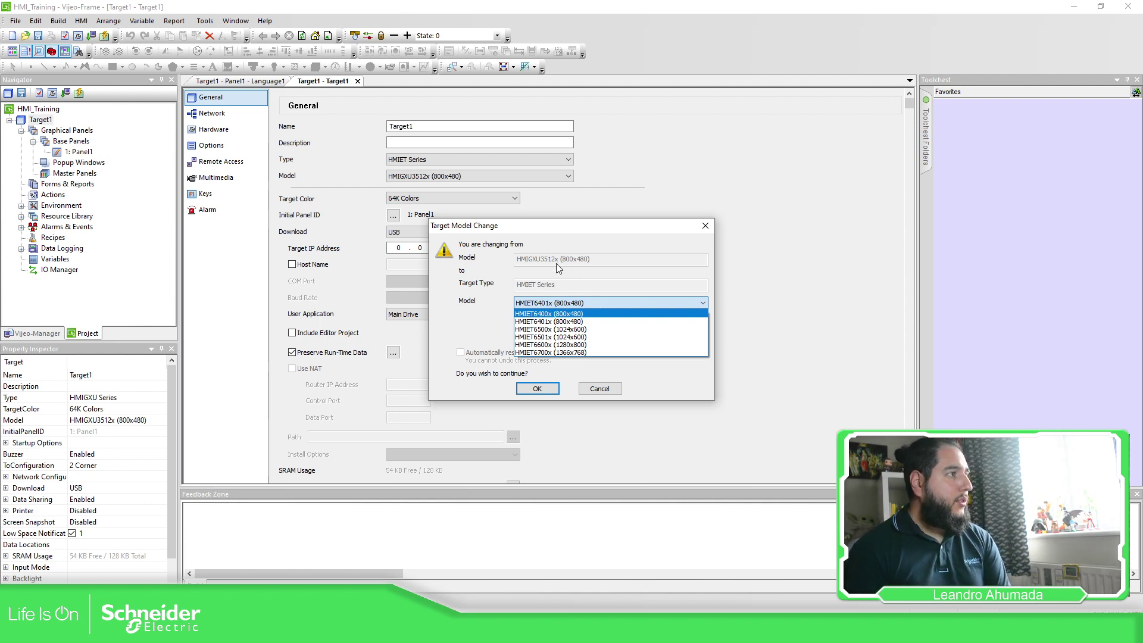
click(574, 263)
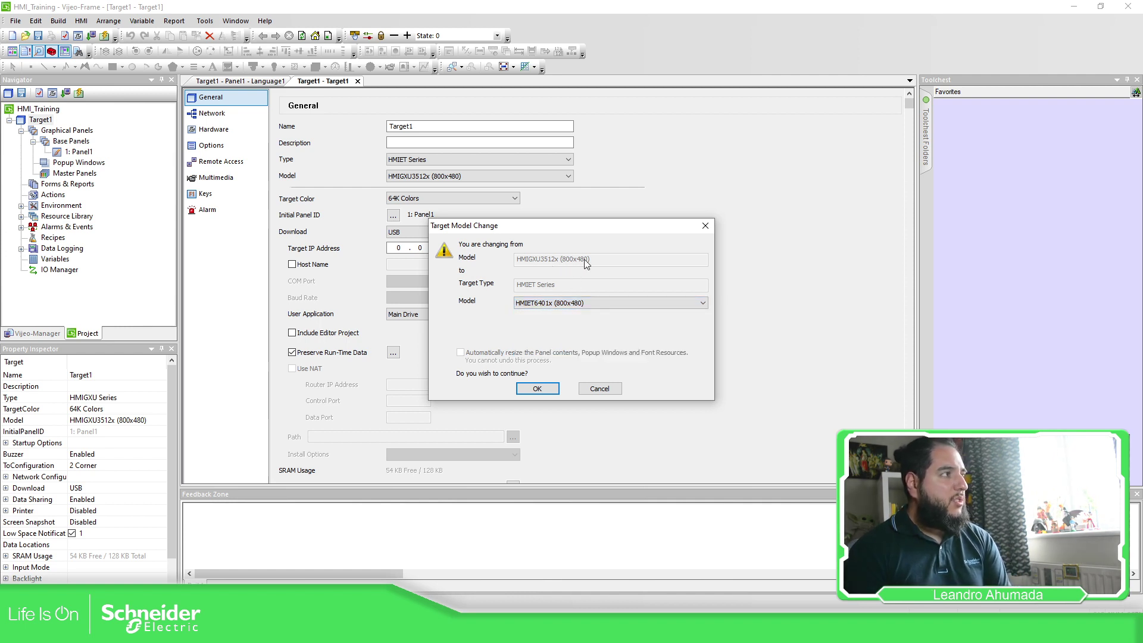
click(589, 305)
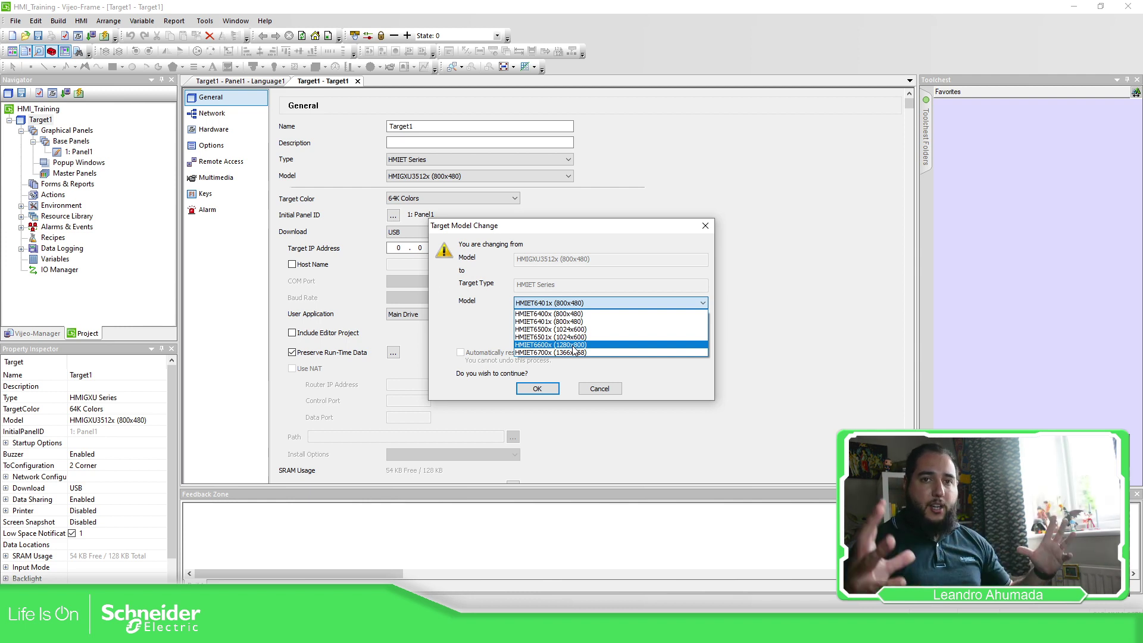
click(563, 314)
click(534, 388)
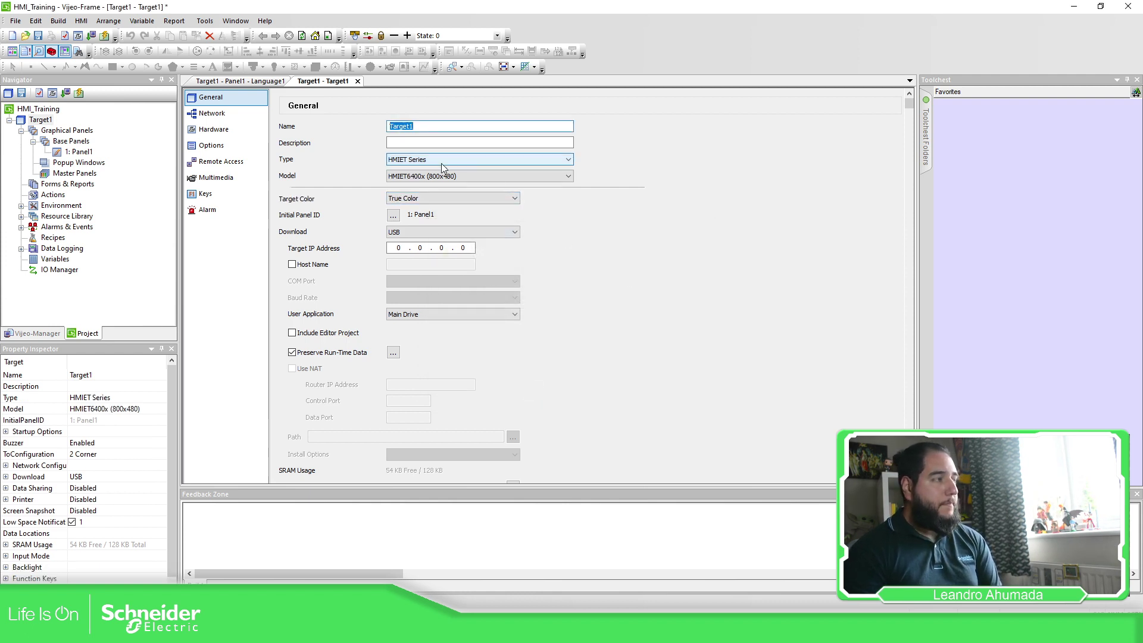
Open Panel1 and add a 'Hellow World!!' text label near its top-left.
double_click(78, 152)
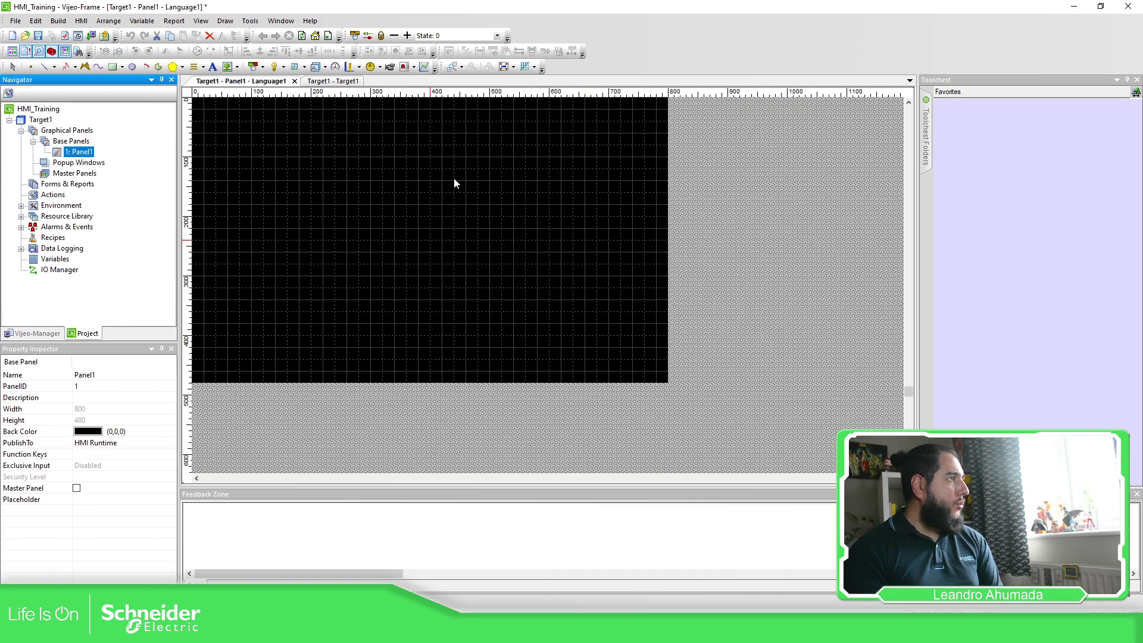
click(212, 66)
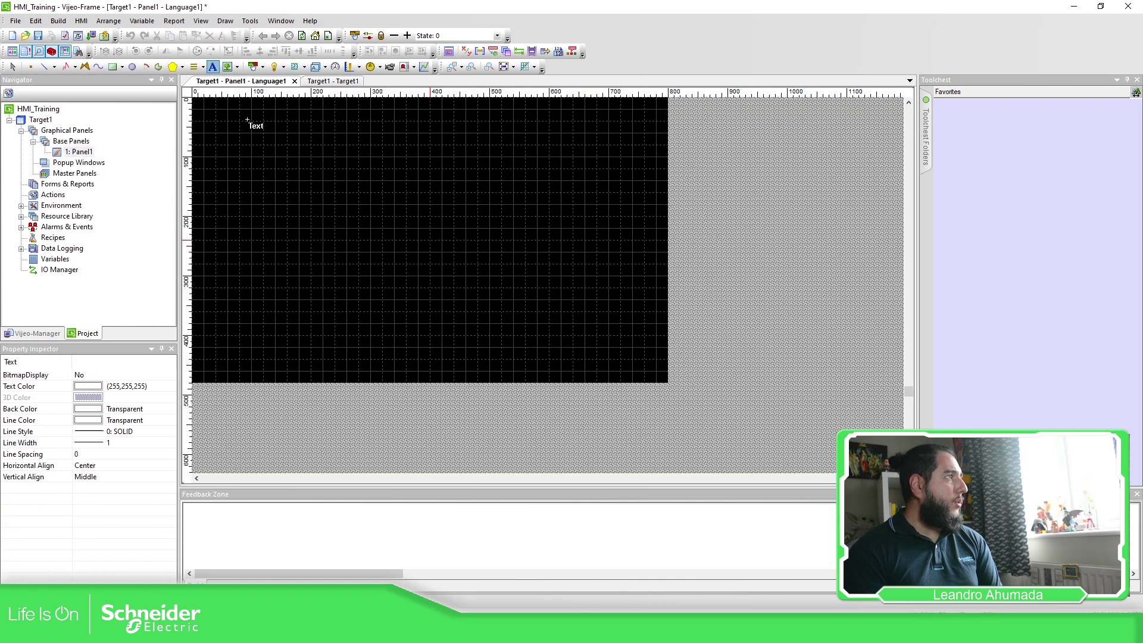
drag(239, 145, 415, 237)
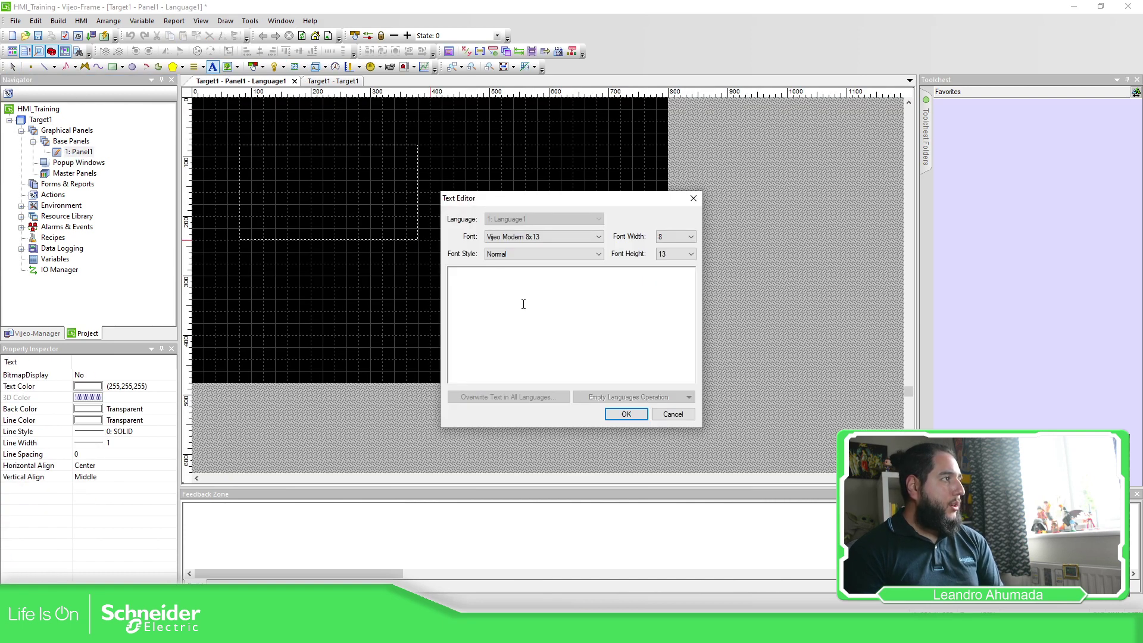
text(Hellow W)
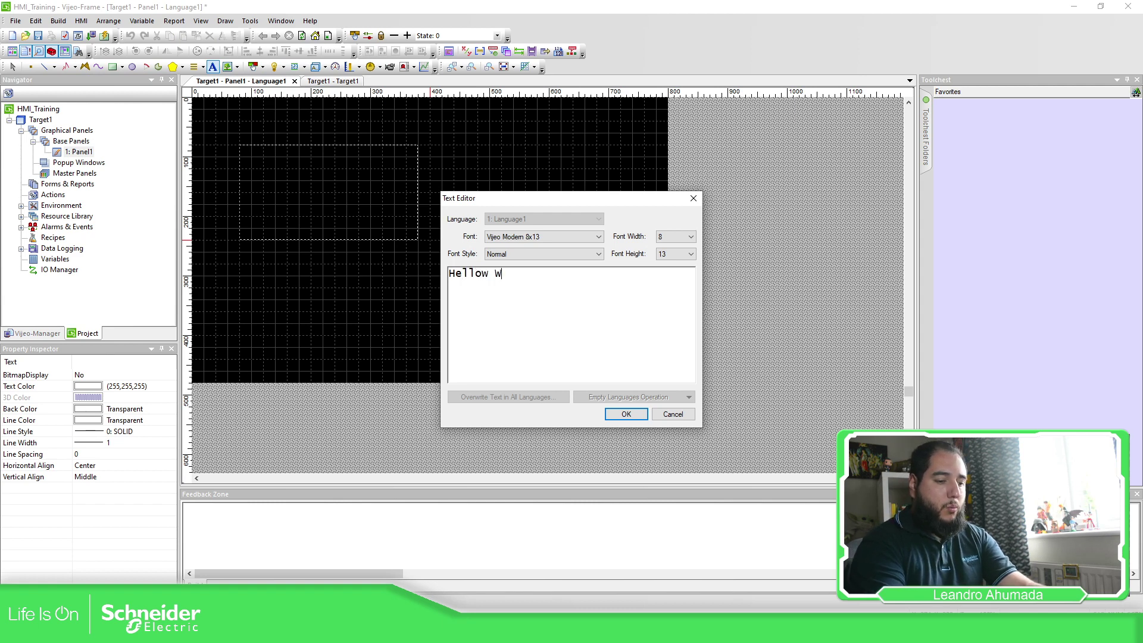
text(orld!!)
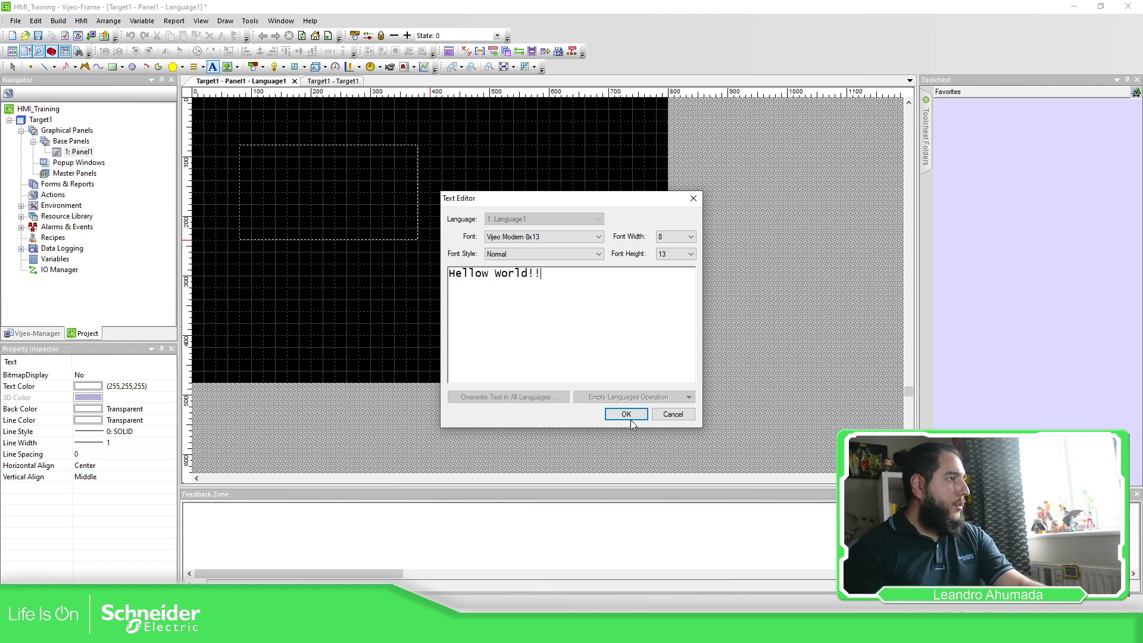
click(626, 413)
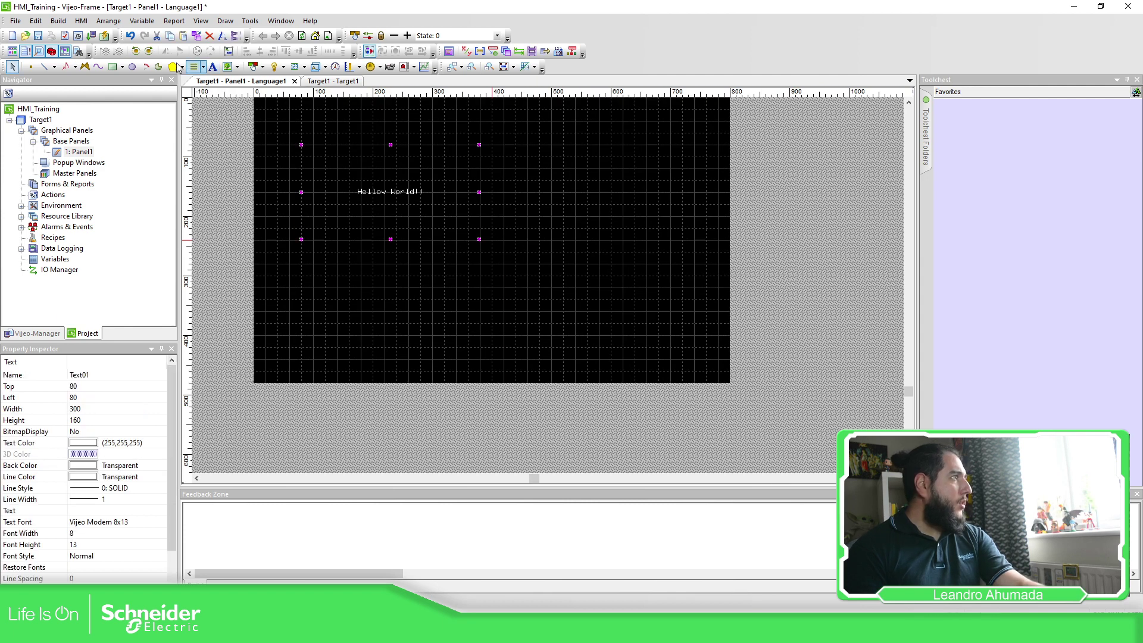
Draw a blue rectangle filling Panel1's lower-right area.
click(112, 66)
drag(540, 156, 730, 382)
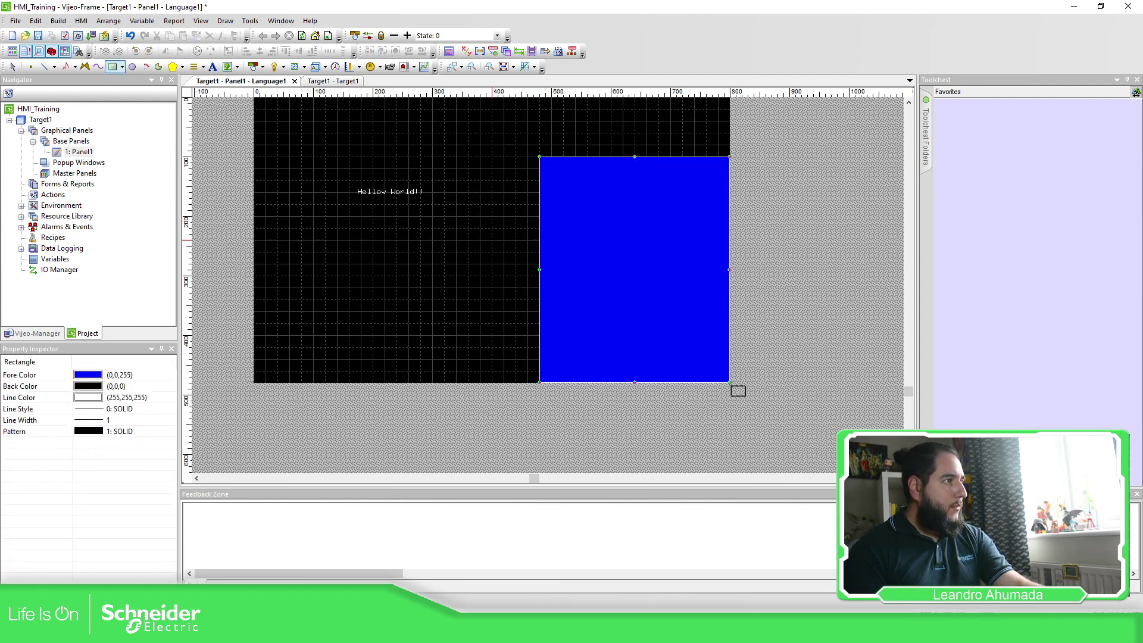
click(474, 258)
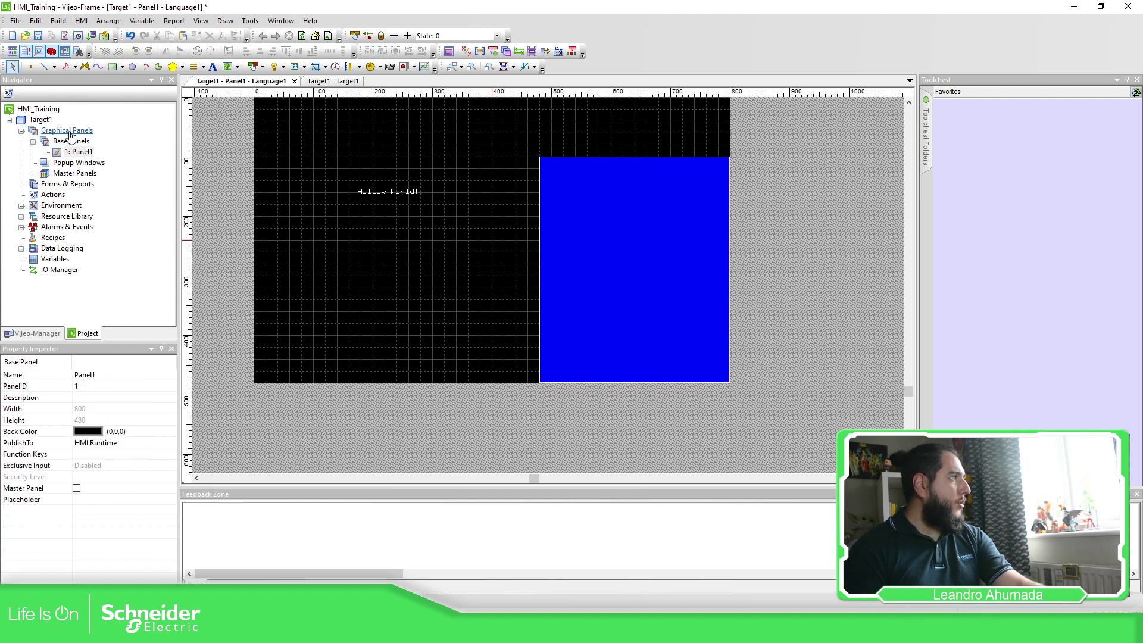
Switch Target1 to model HMIET6600x (1280x800) without auto-resizing panel contents.
scroll(612, 226, up, 2)
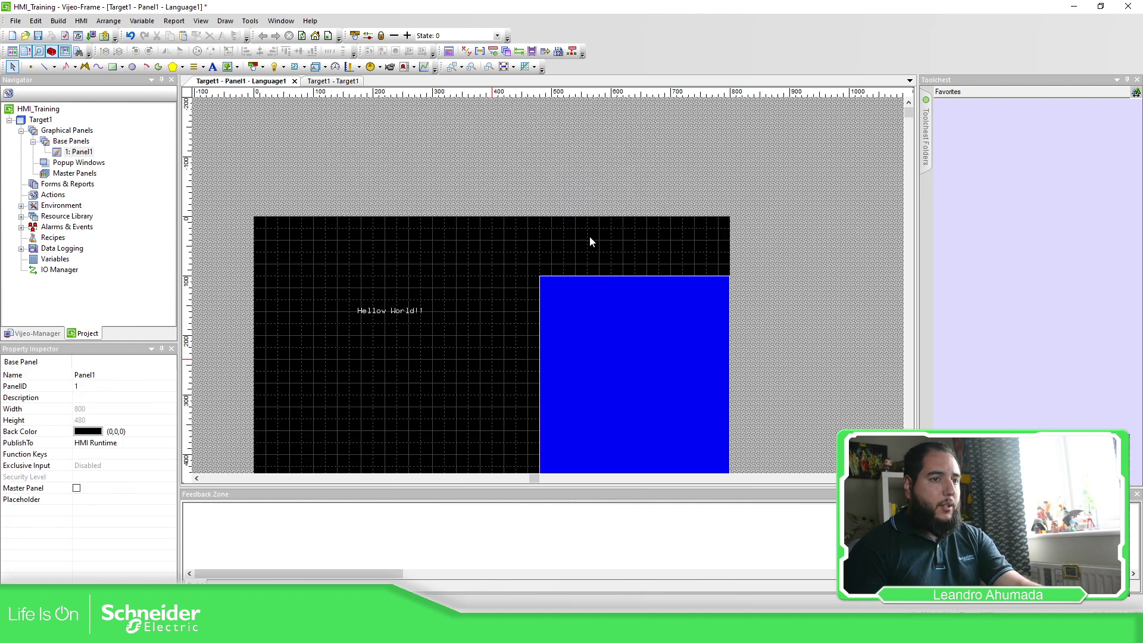
scroll(589, 238, down, 1)
double_click(41, 120)
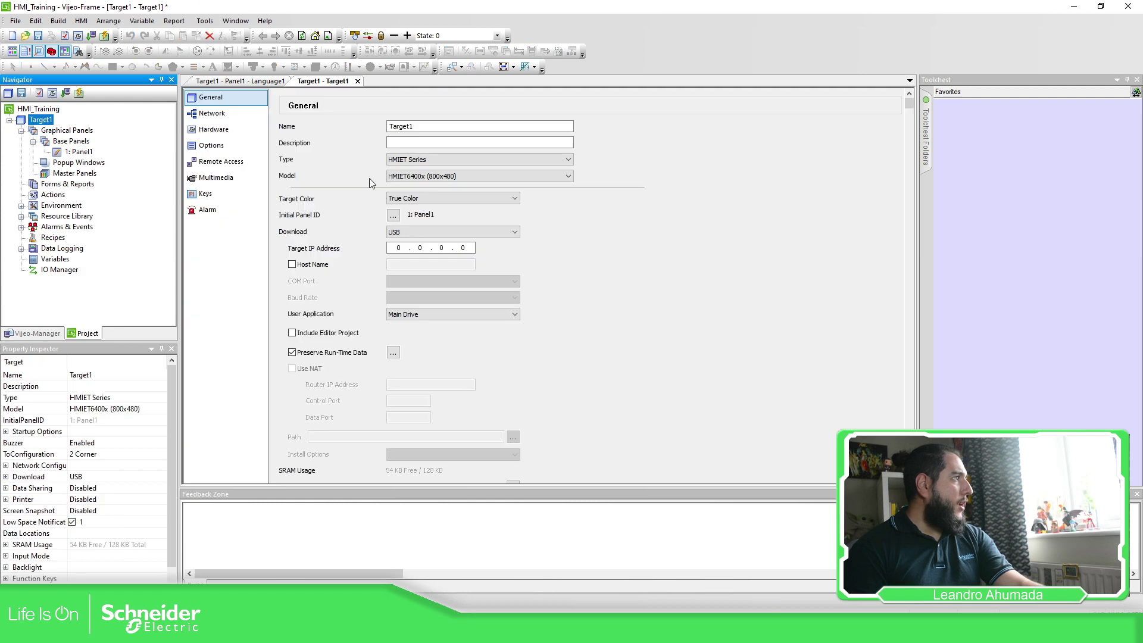
click(566, 176)
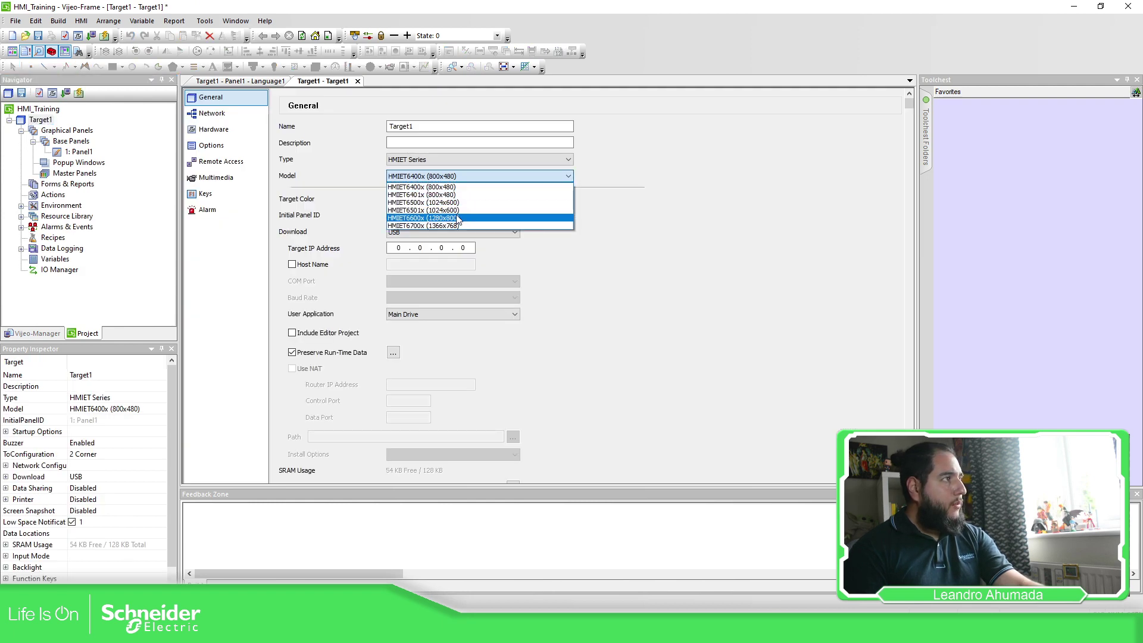
click(458, 218)
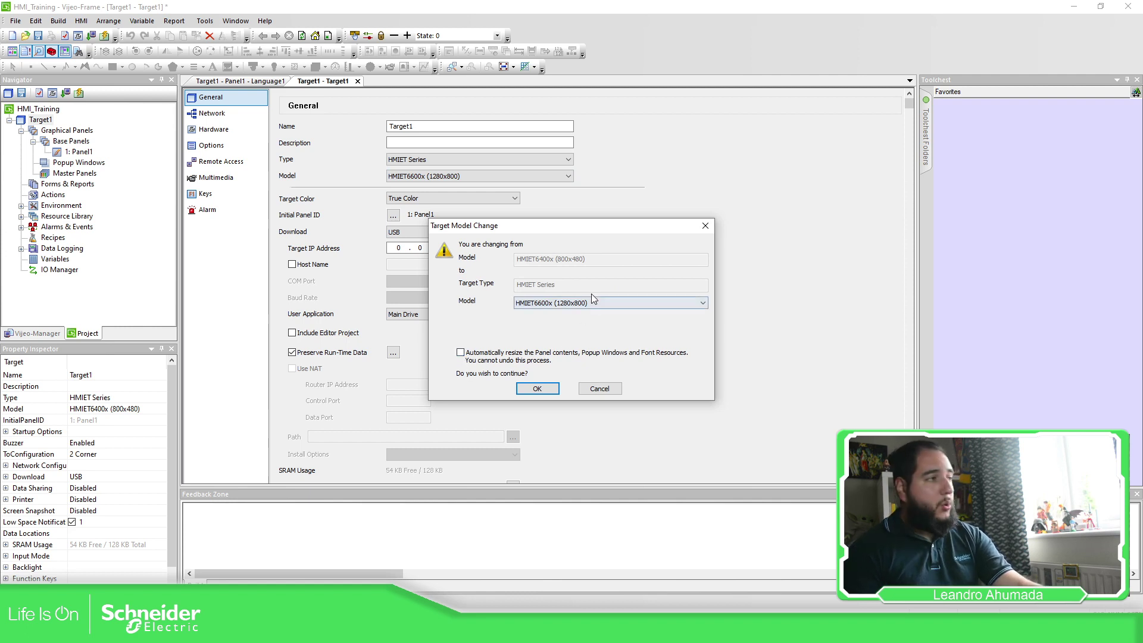
click(537, 388)
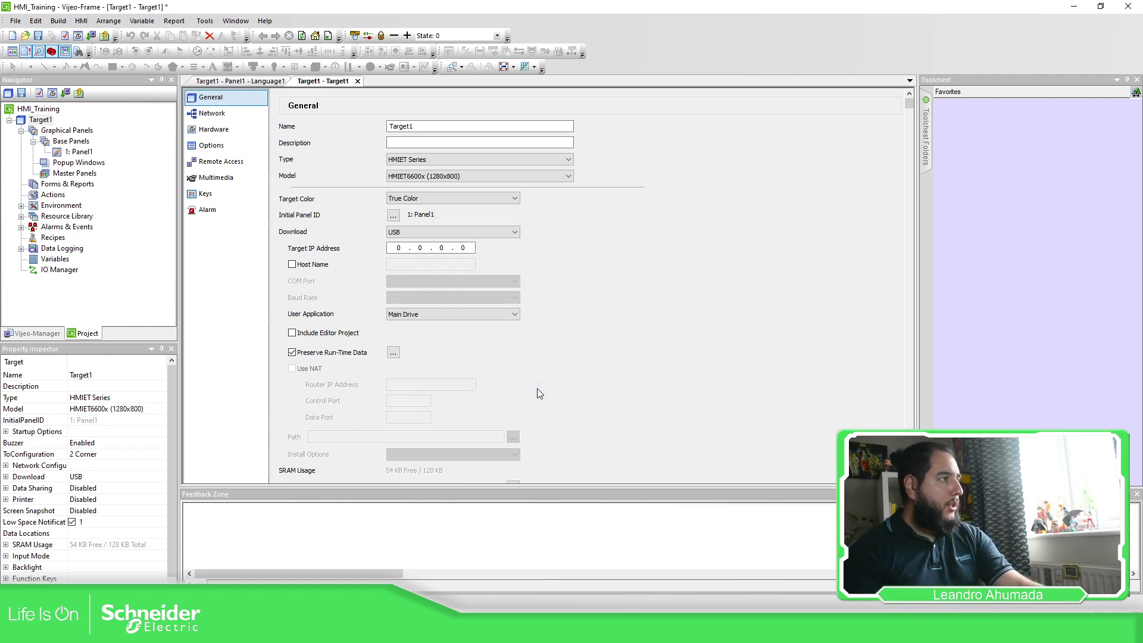
Open Panel1 and zoom to fit the enlarged 1280x800 panel.
double_click(87, 154)
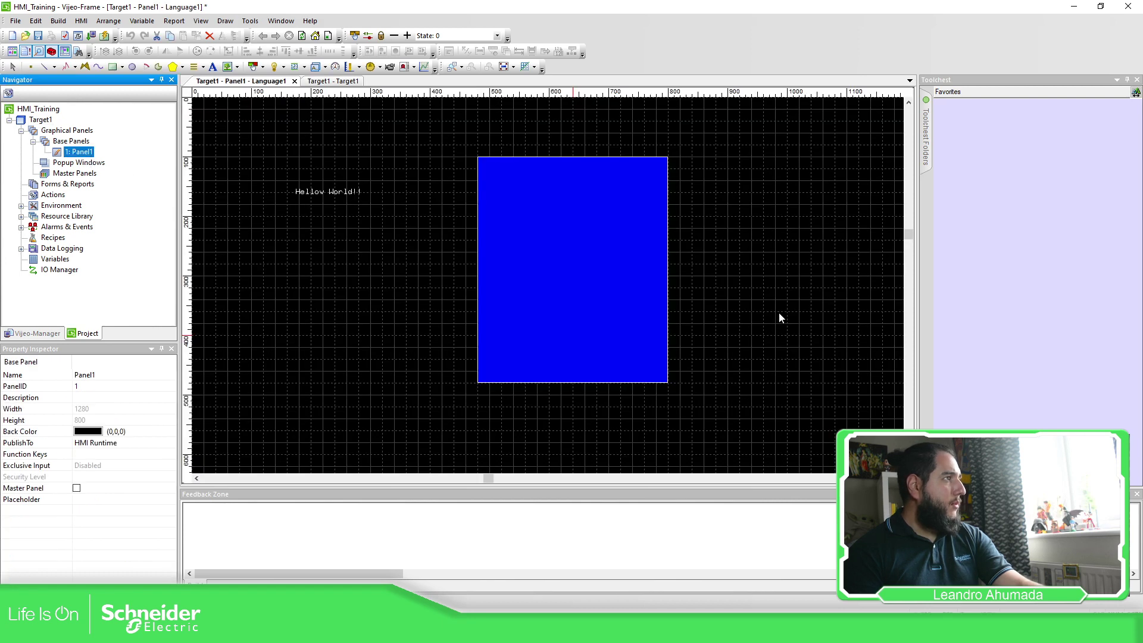
scroll(753, 253, right, 5)
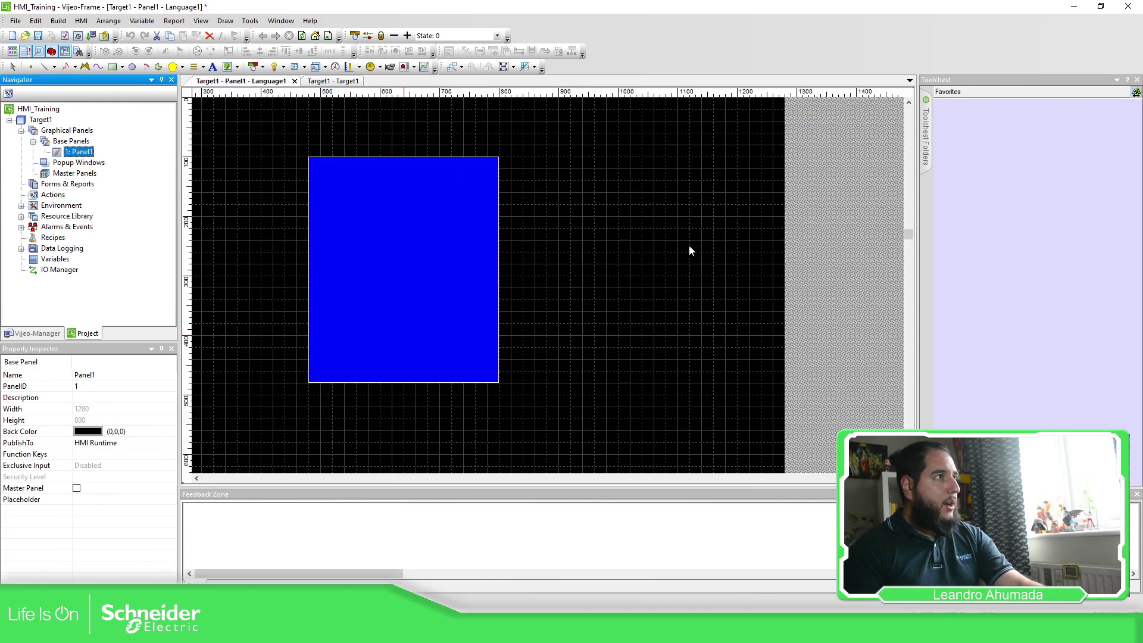
scroll(760, 256, up, 2)
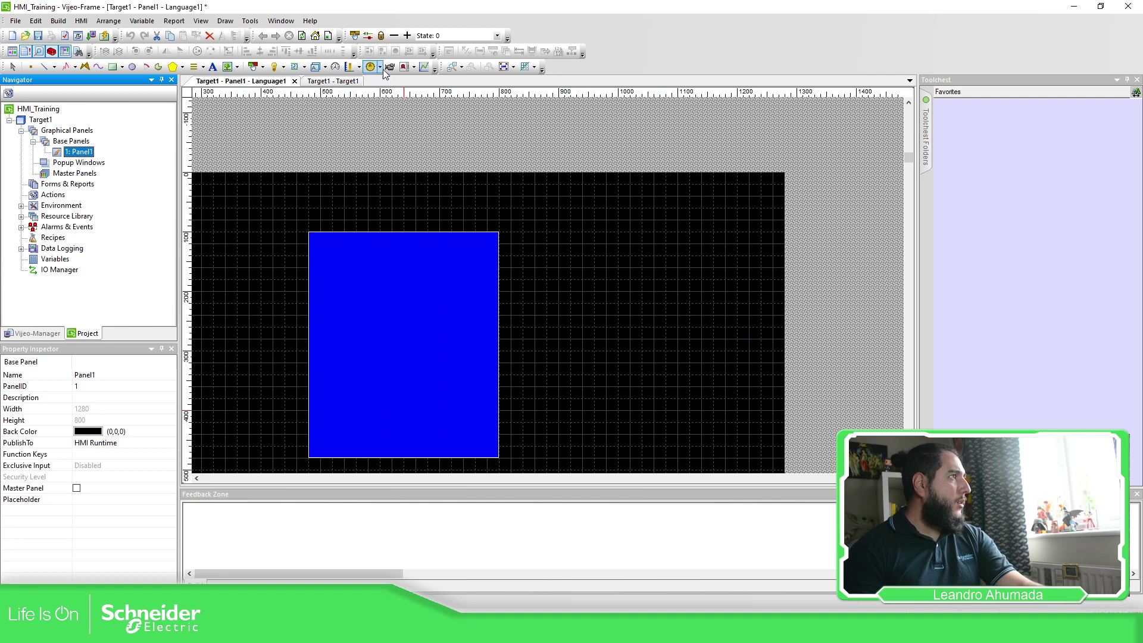
click(449, 116)
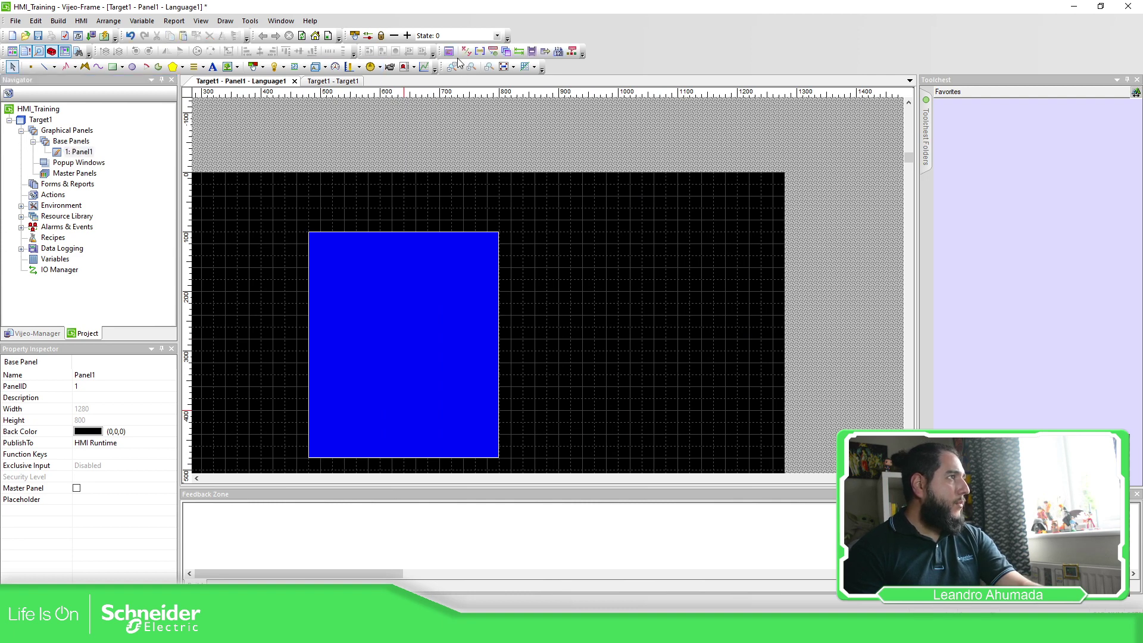
click(489, 67)
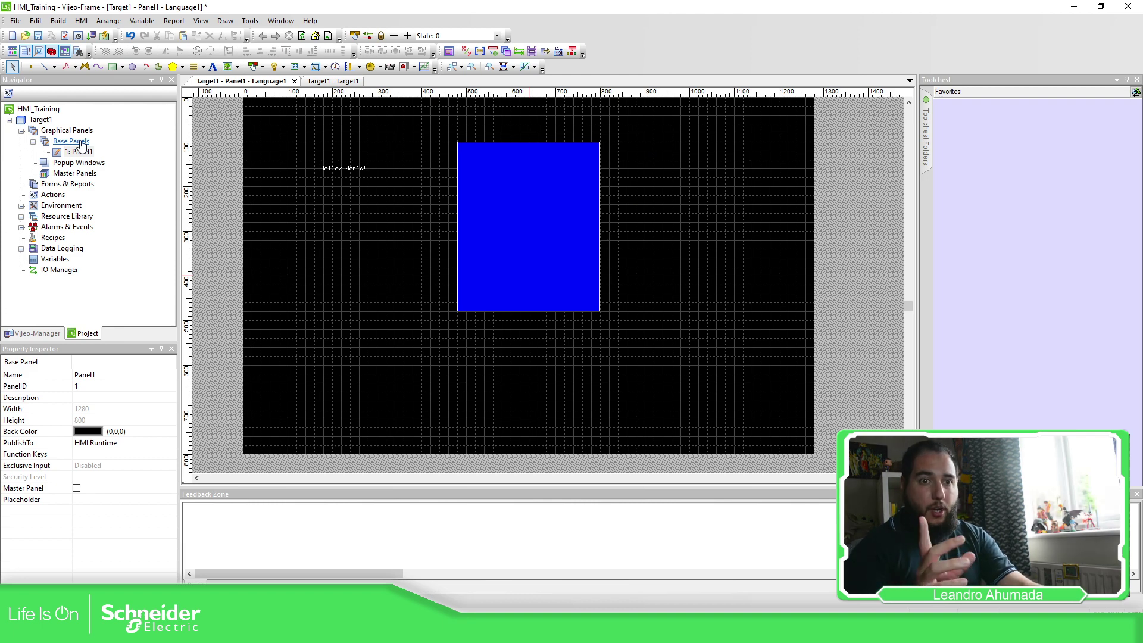
Revert Target1 to model HMIET6400x (800x480) and check Panel1's restored size.
double_click(48, 122)
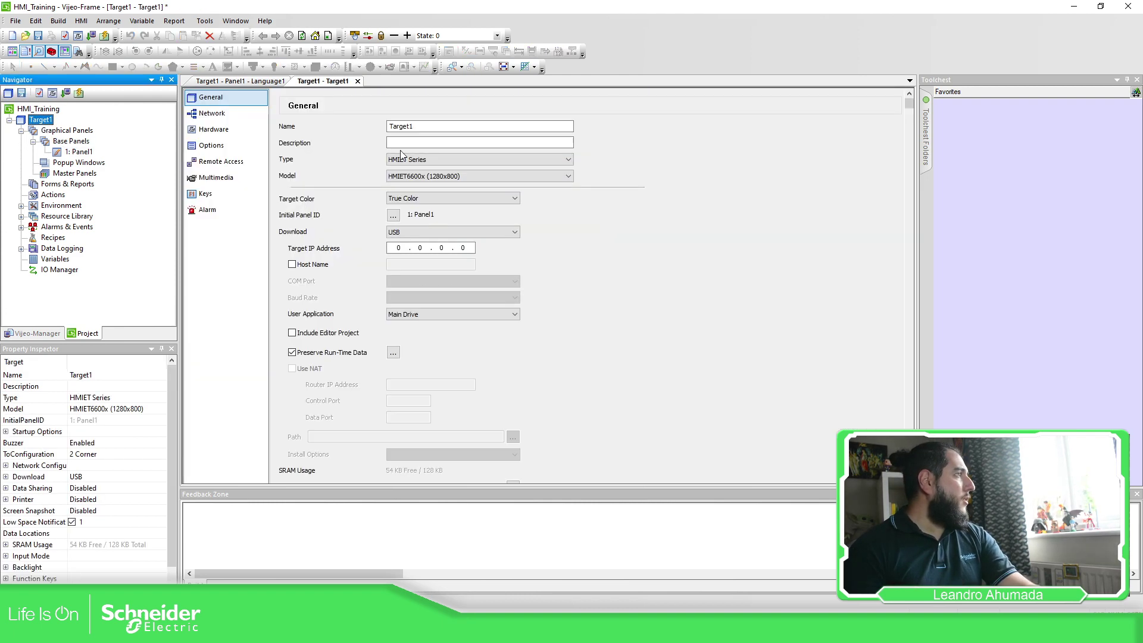
click(480, 176)
click(441, 188)
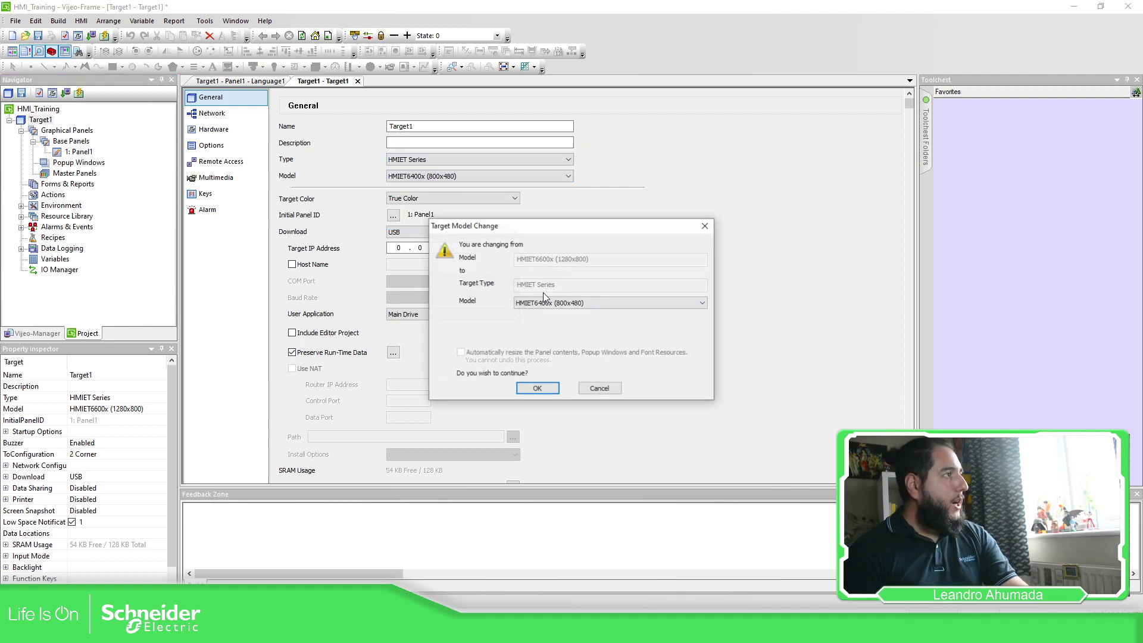
click(544, 388)
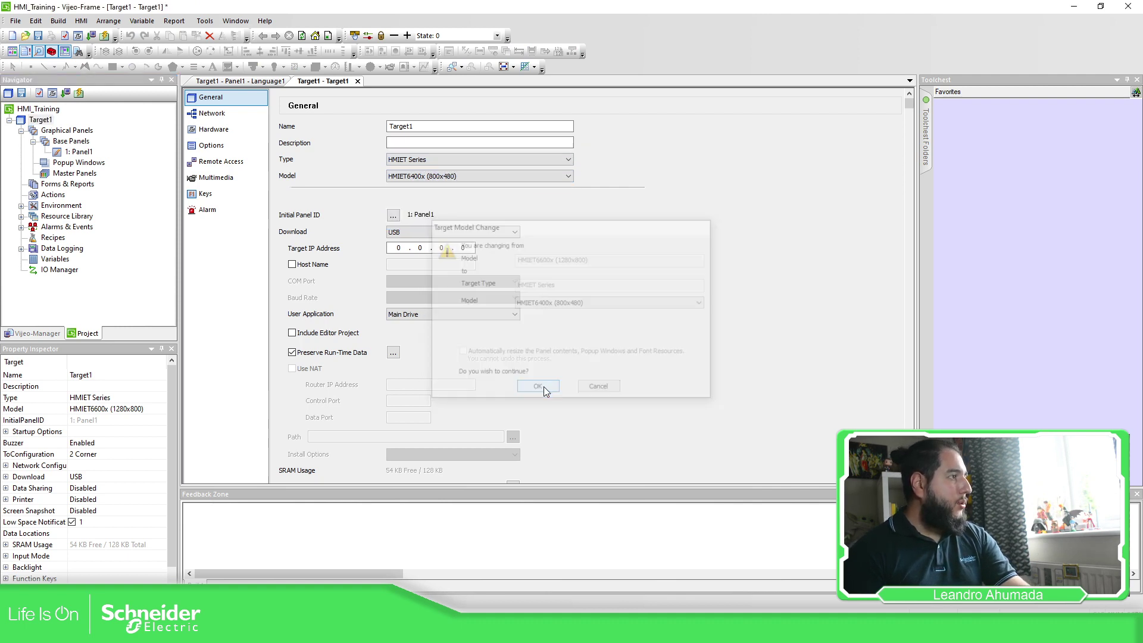
click(483, 176)
double_click(78, 152)
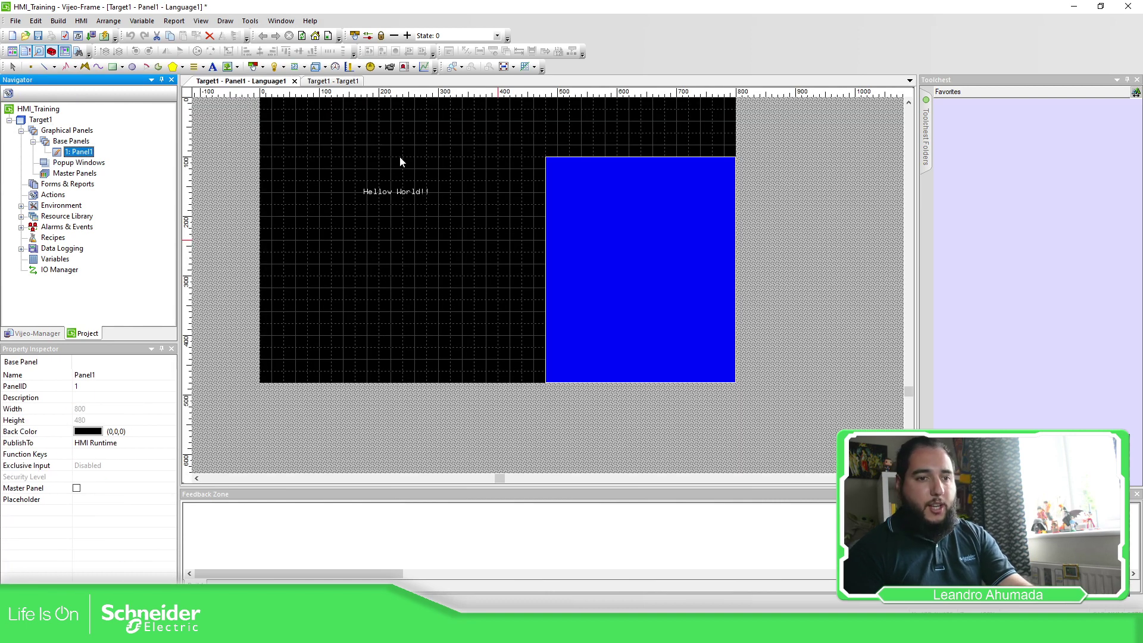
Change Target1 to model HMIET6700x (1366x768) with 'Automatically resize the Panel contents' enabled.
double_click(40, 120)
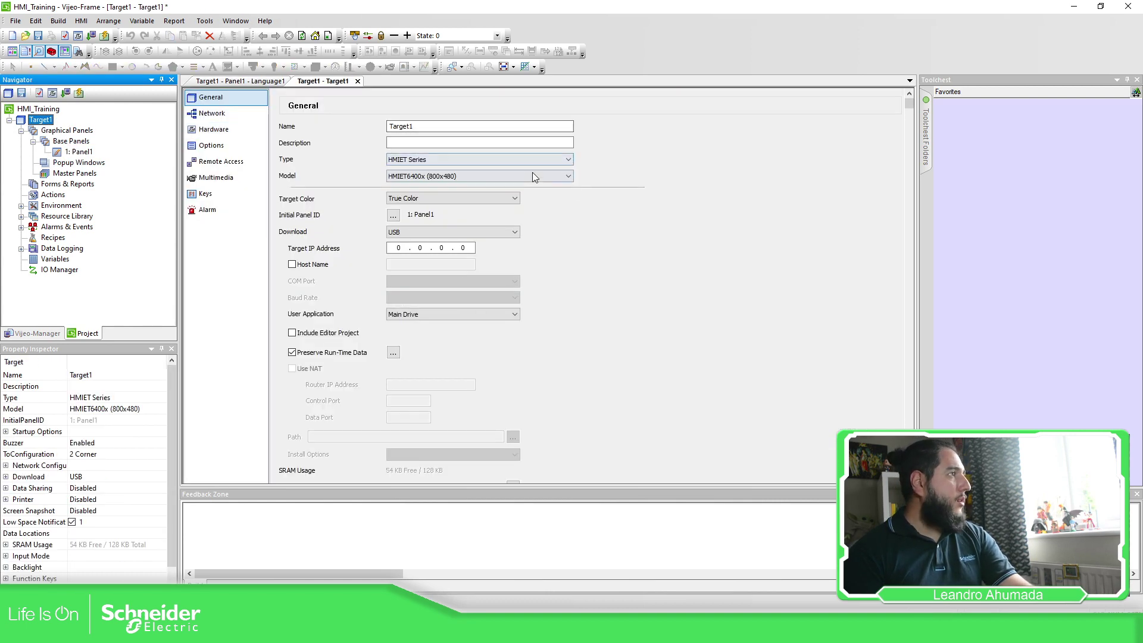
click(532, 173)
click(465, 225)
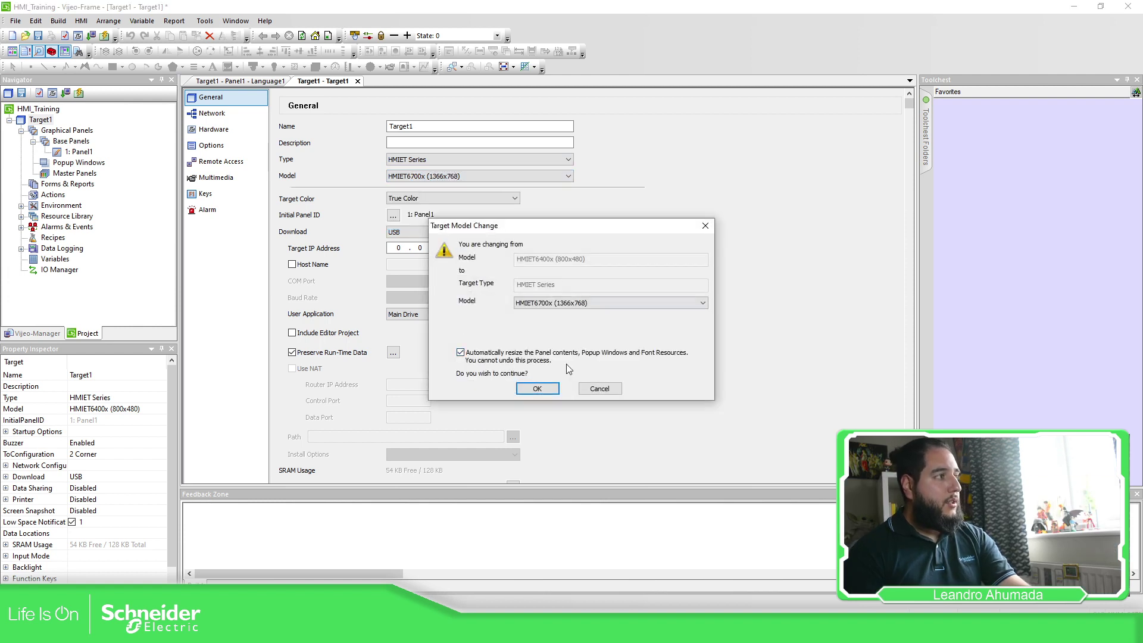
click(534, 390)
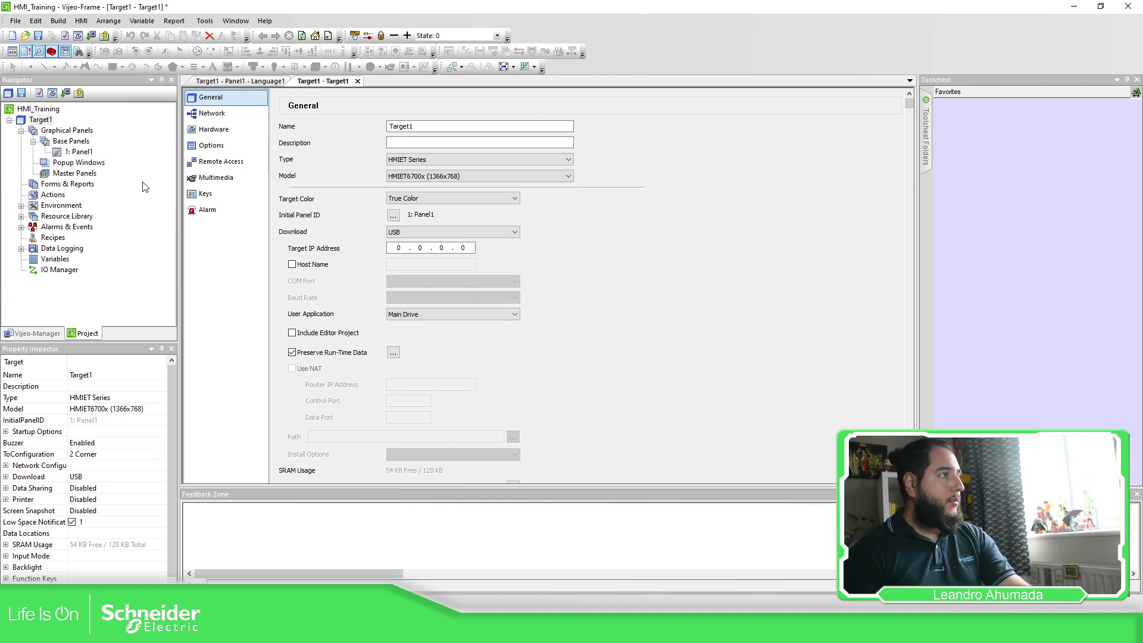
Open Panel1 and zoom to fit to inspect the scaled text and rectangle.
double_click(78, 151)
click(549, 219)
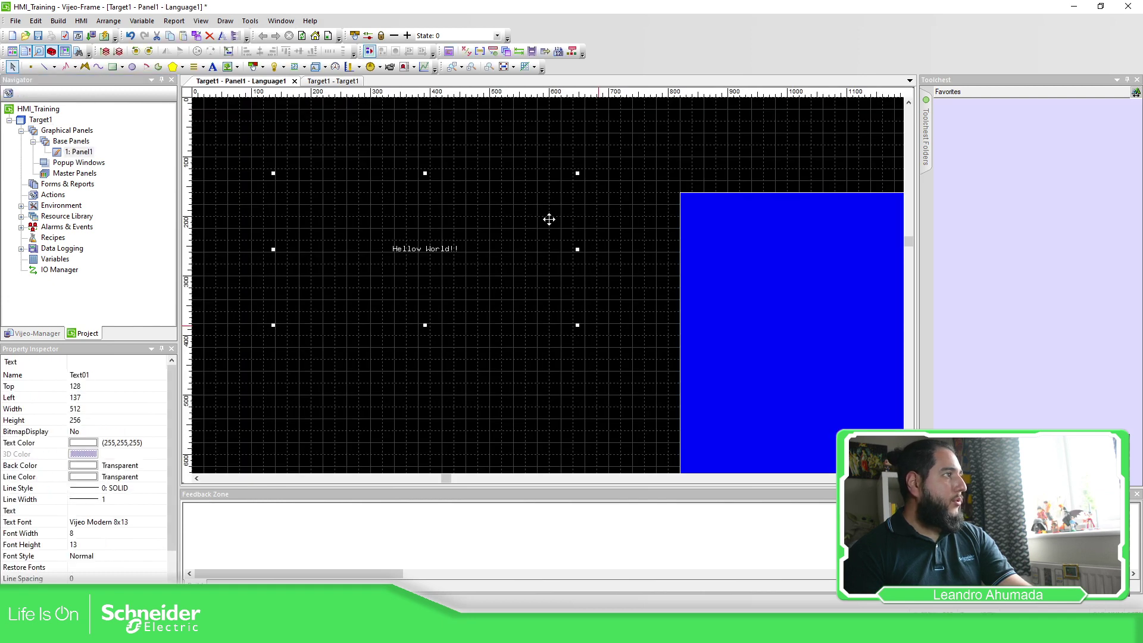
click(621, 290)
scroll(615, 297, right, 5)
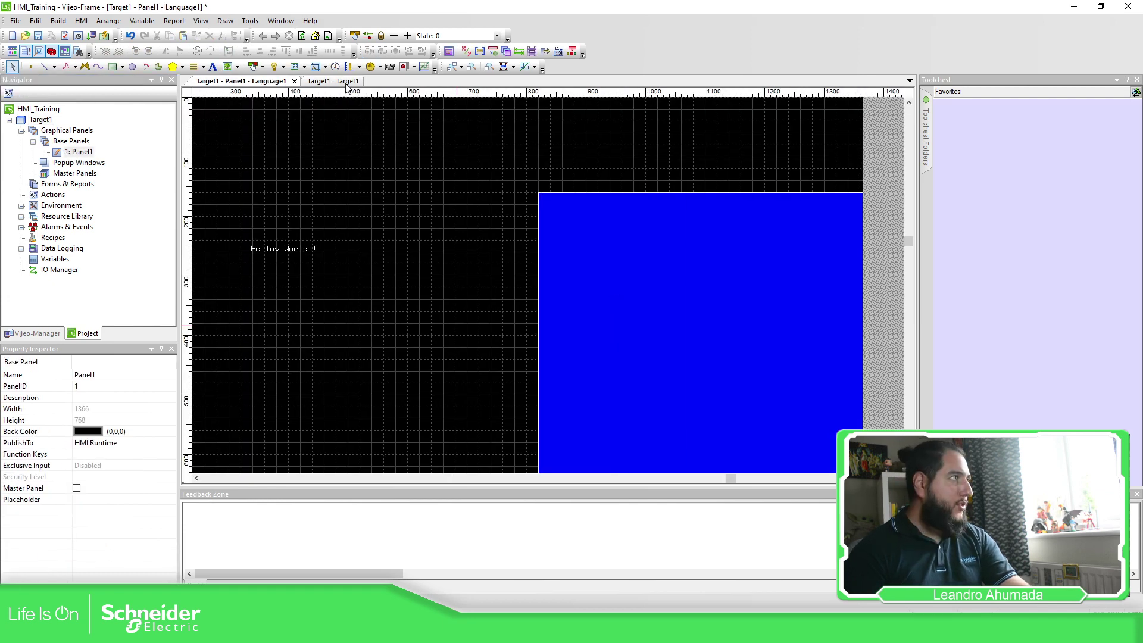
click(488, 67)
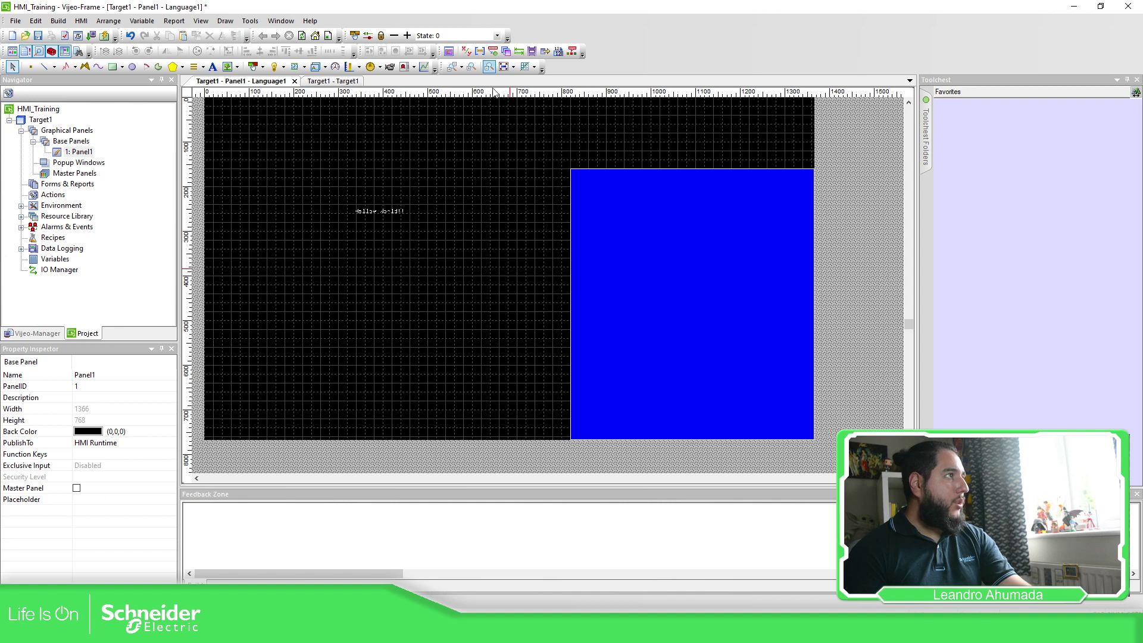
scroll(767, 230, up, 2)
scroll(773, 226, down, 1)
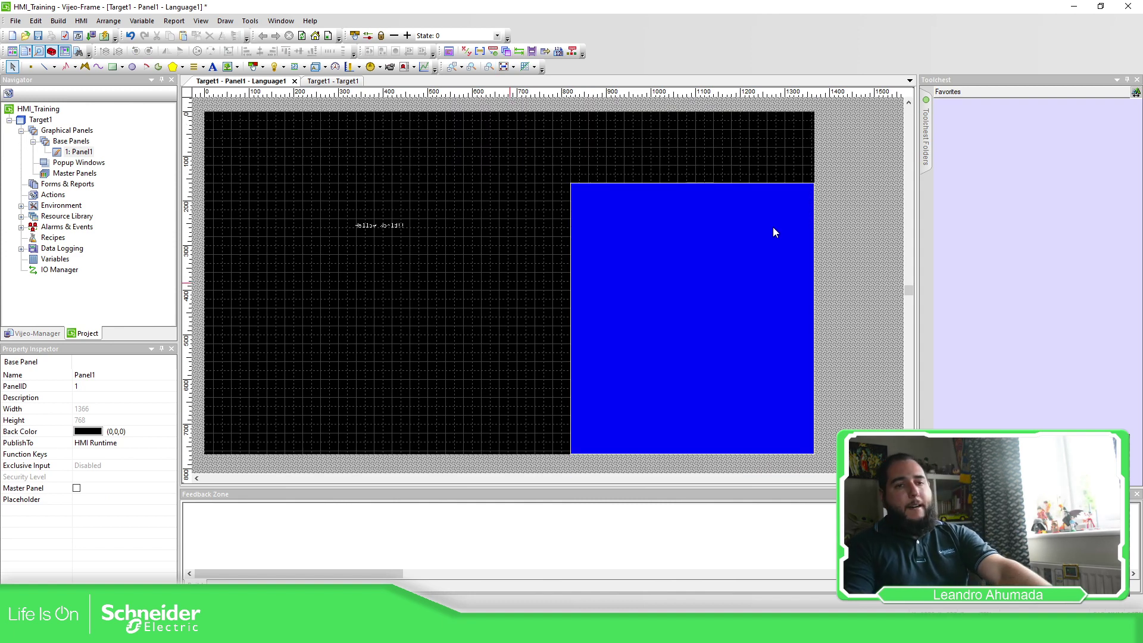